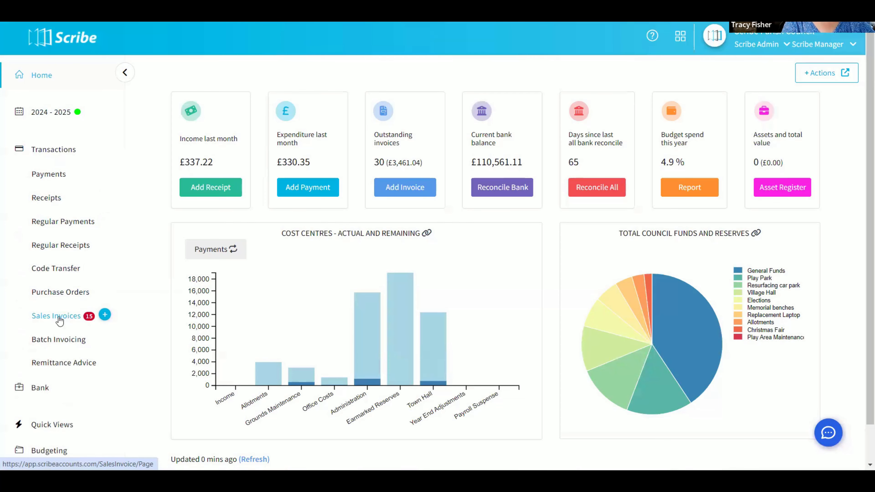
Open the Sales Invoices list and examine the Invoice filter options before closing the filter panel.
left_click(59, 318)
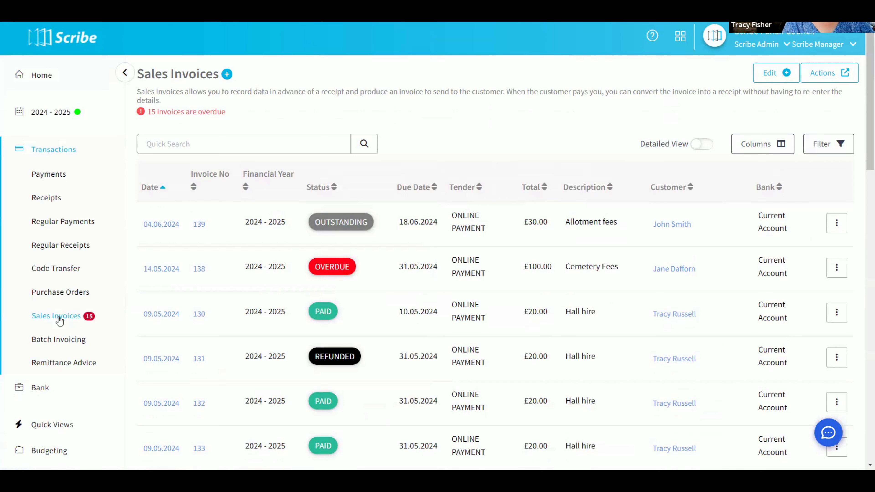
left_click(182, 149)
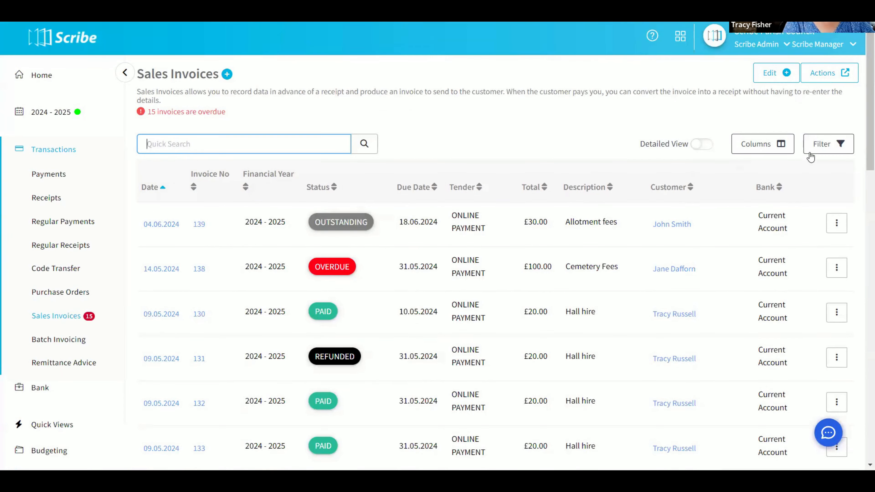
left_click(822, 149)
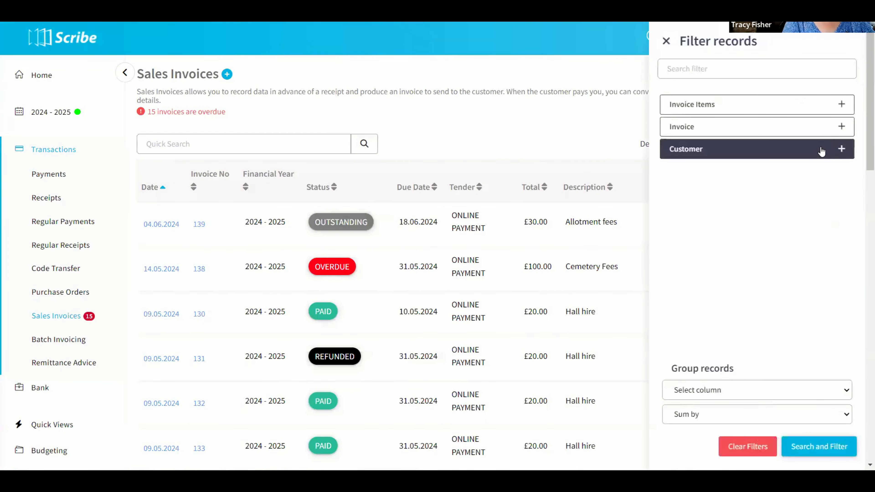
left_click(710, 132)
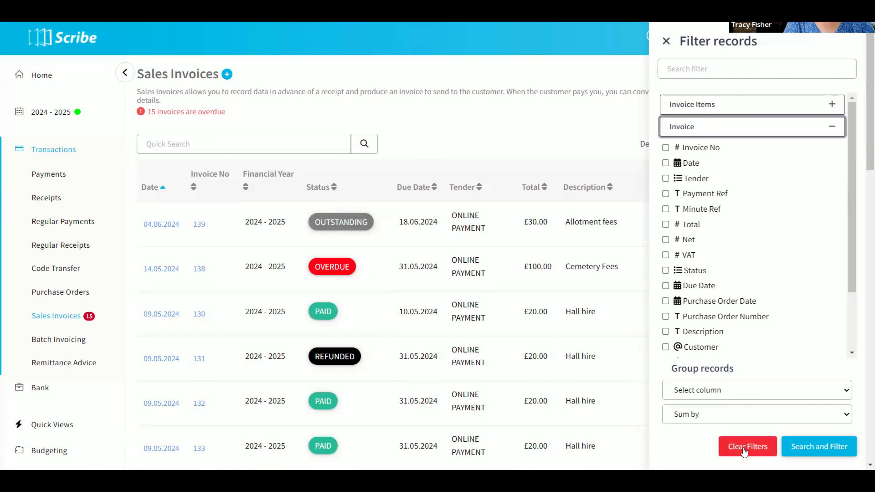
left_click(666, 40)
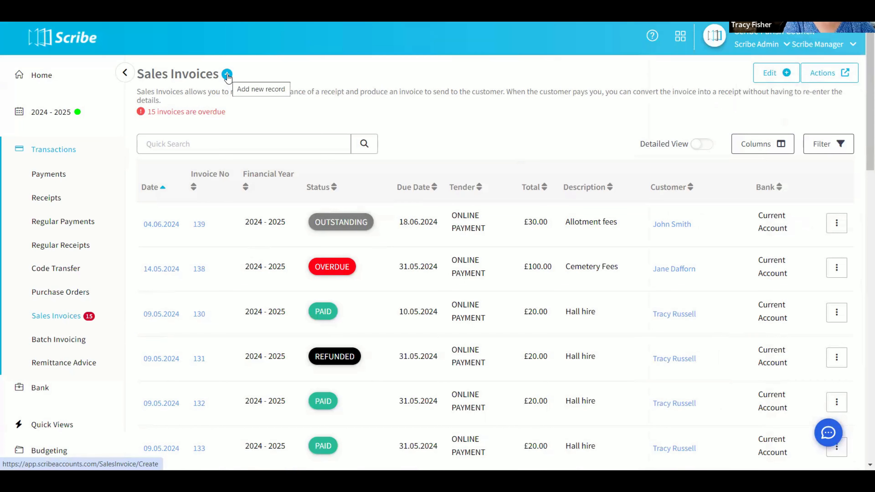
Add a new sales invoice record and set its tender to ONLINE PAYMENT.
left_click(768, 77)
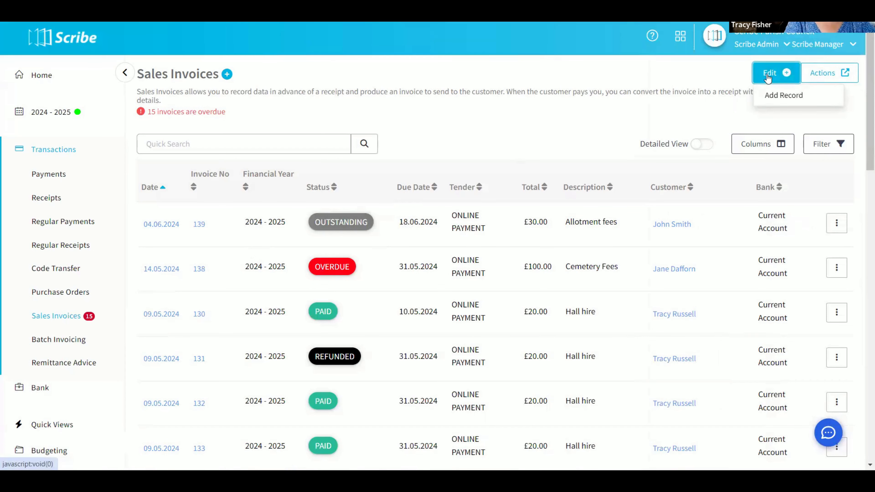
left_click(772, 96)
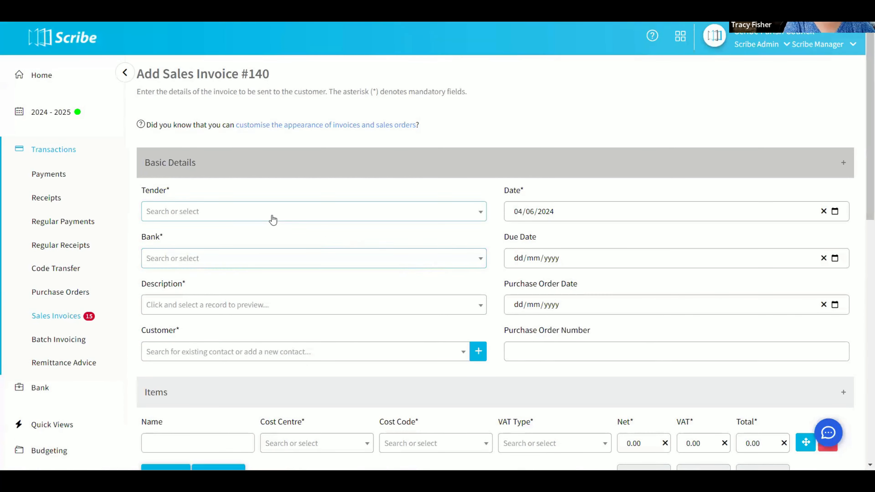
left_click(265, 217)
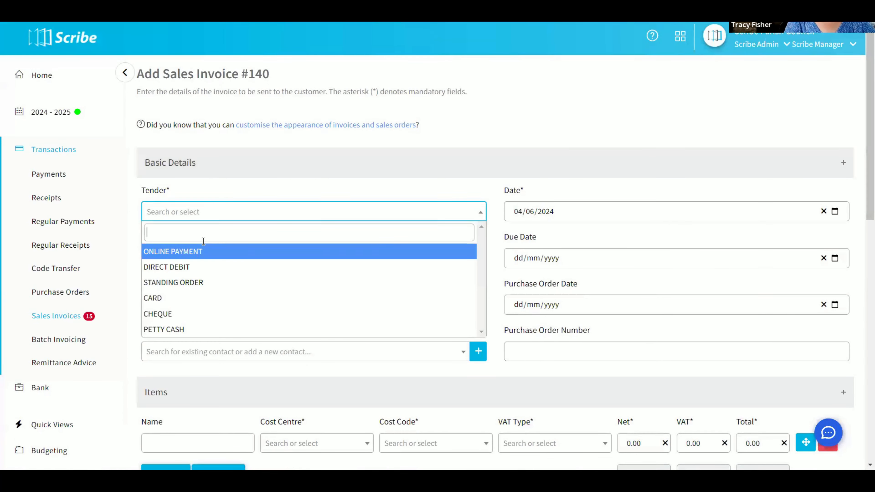
left_click(189, 256)
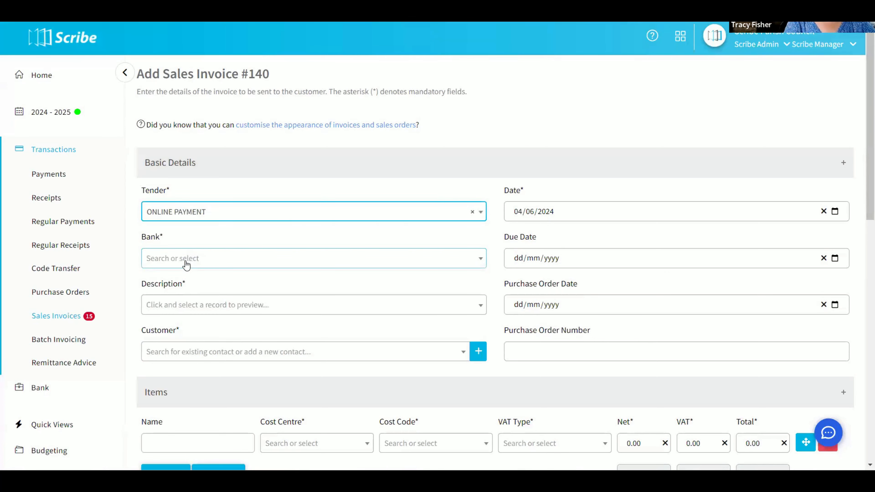
Set the invoice's bank to Current Account and its description to Allotment fees.
left_click(188, 261)
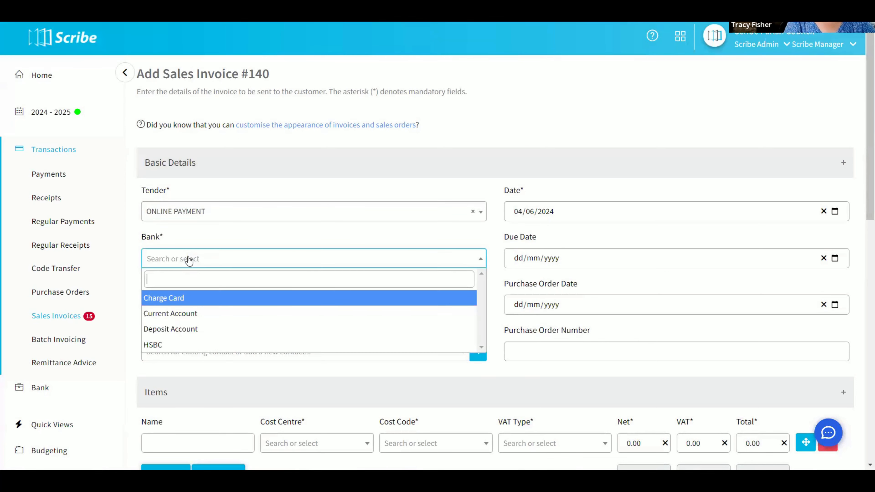
left_click(191, 313)
scroll(380, 219, "down", 3)
scroll(381, 219, "down", 1)
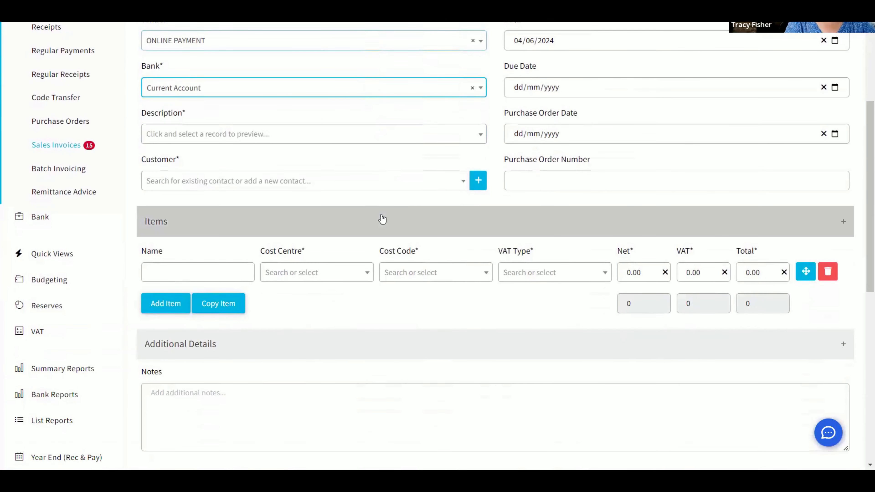
left_click(260, 141)
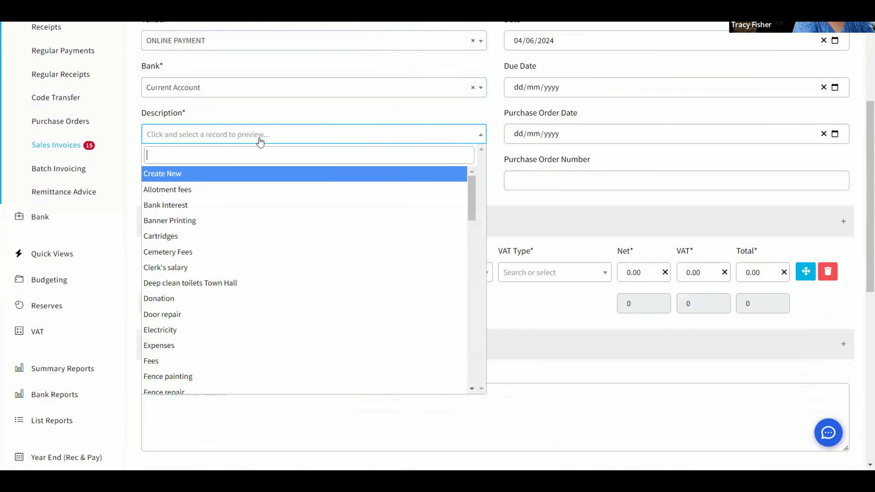
type("al")
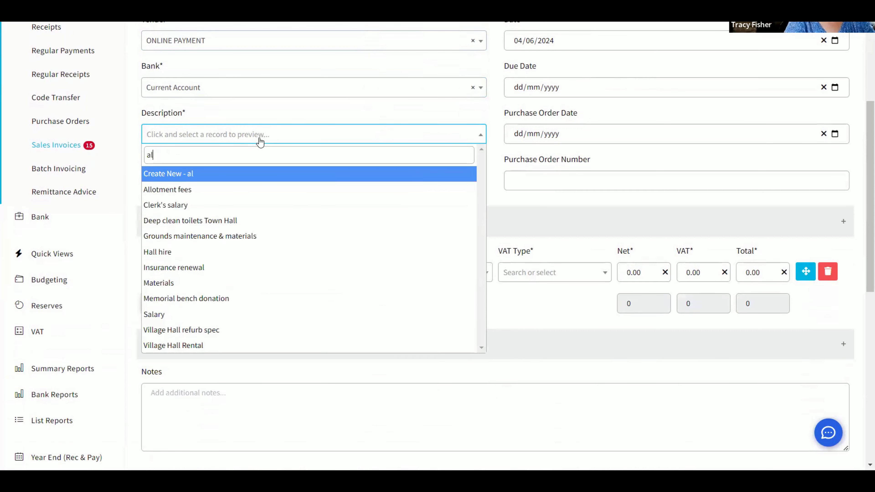
left_click(185, 192)
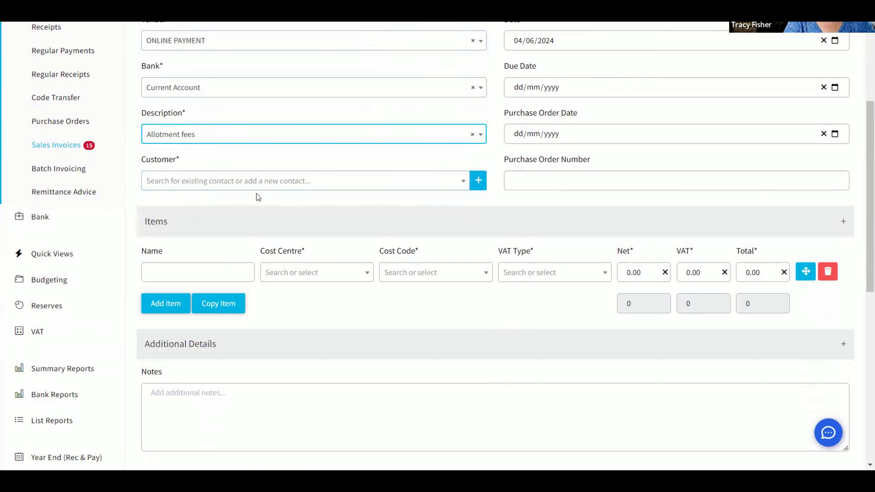
Search for and select the existing customer contact by their name.
left_click(235, 187)
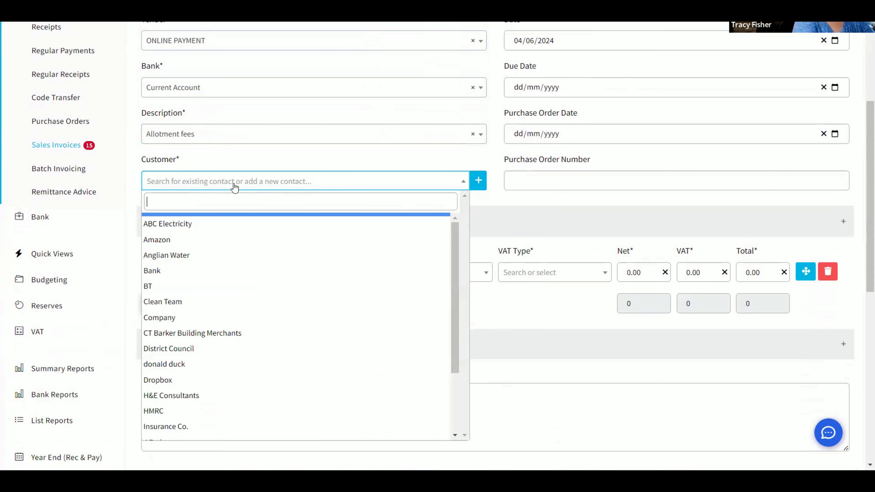
type("joh")
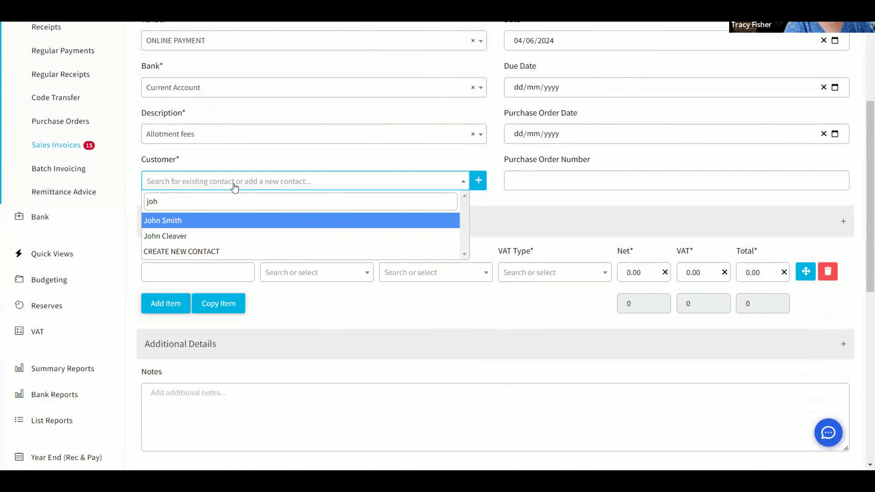
left_click(153, 220)
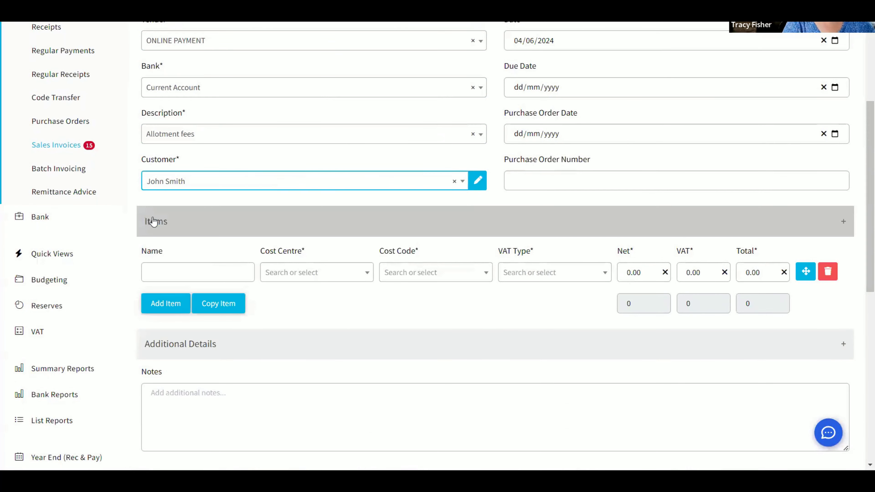
Set the invoice's due date to 18/06/2024.
scroll(378, 164, "up", 2)
scroll(377, 164, "up", 2)
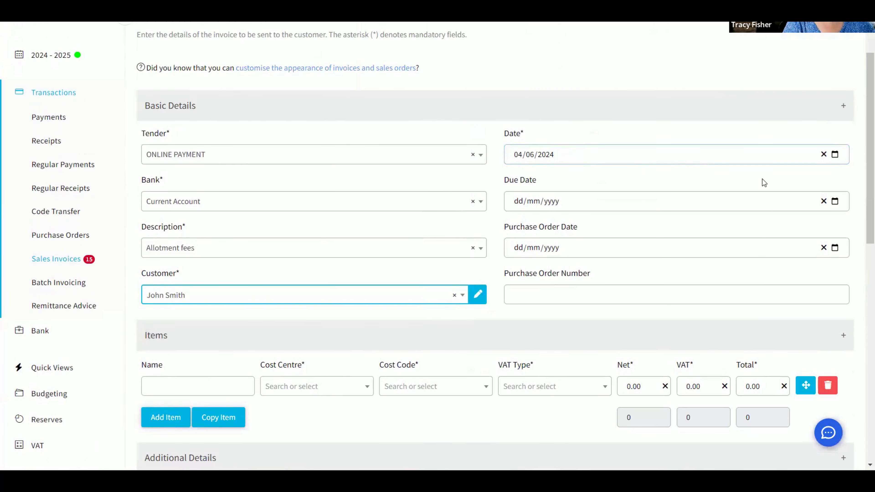
left_click(836, 158)
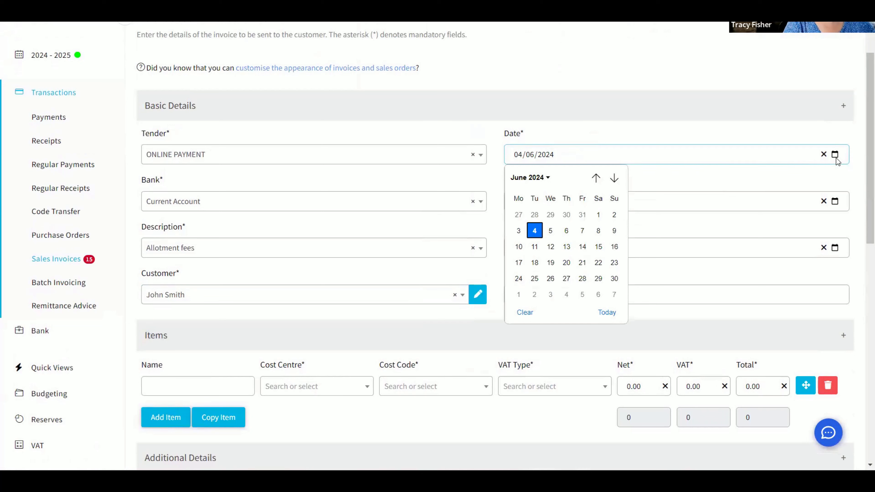
left_click(835, 158)
left_click(829, 188)
left_click(835, 201)
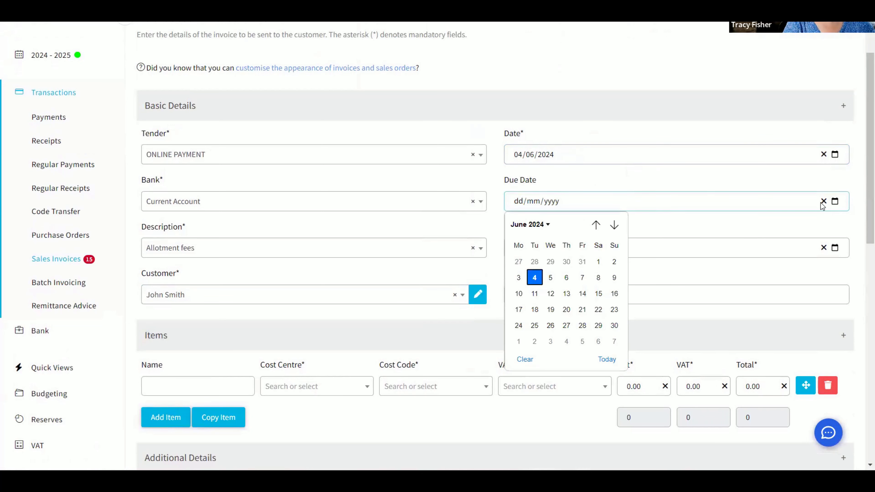
left_click(537, 307)
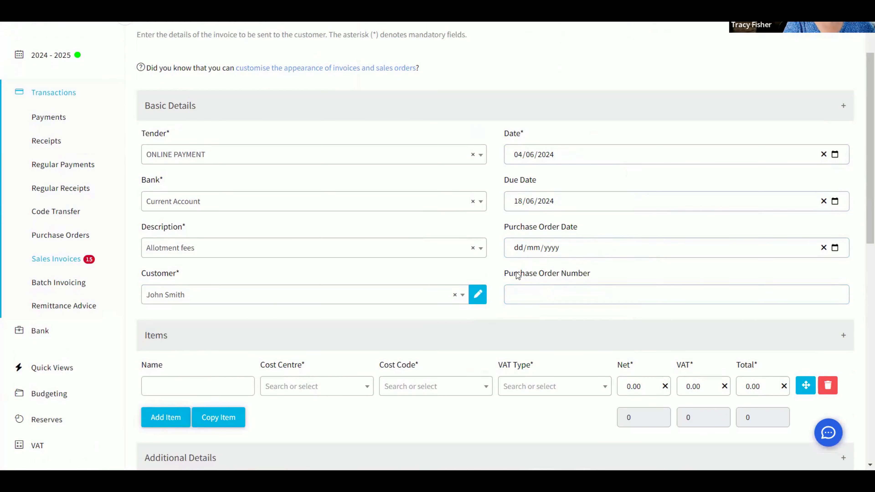
Name the first invoice item Plot A2 and assign it the Income cost centre.
scroll(434, 228, "down", 6)
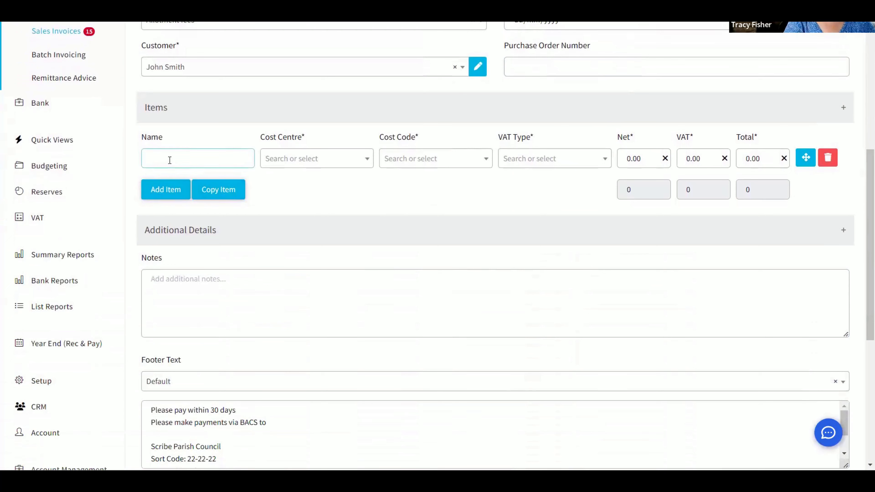
left_click(169, 160)
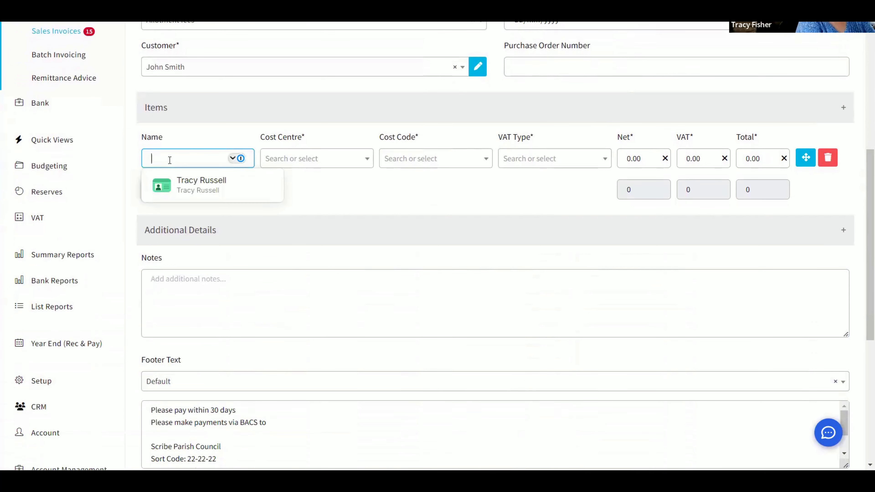
type("Pl")
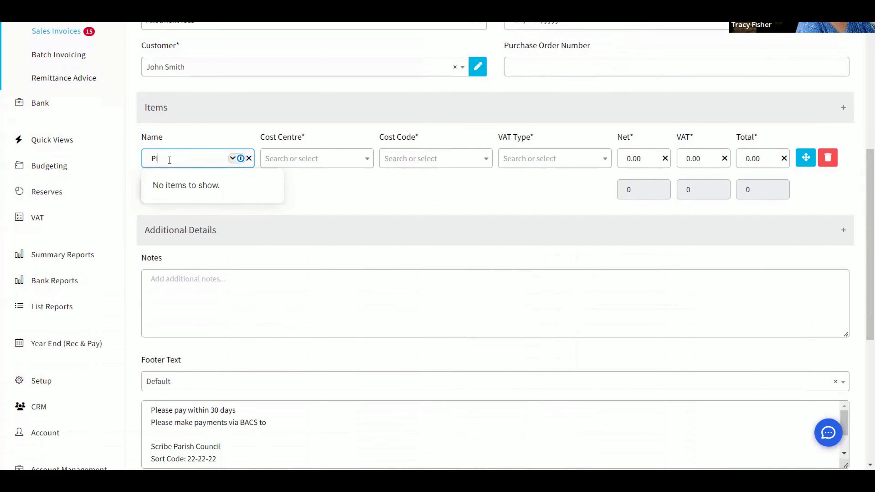
type("ot A2")
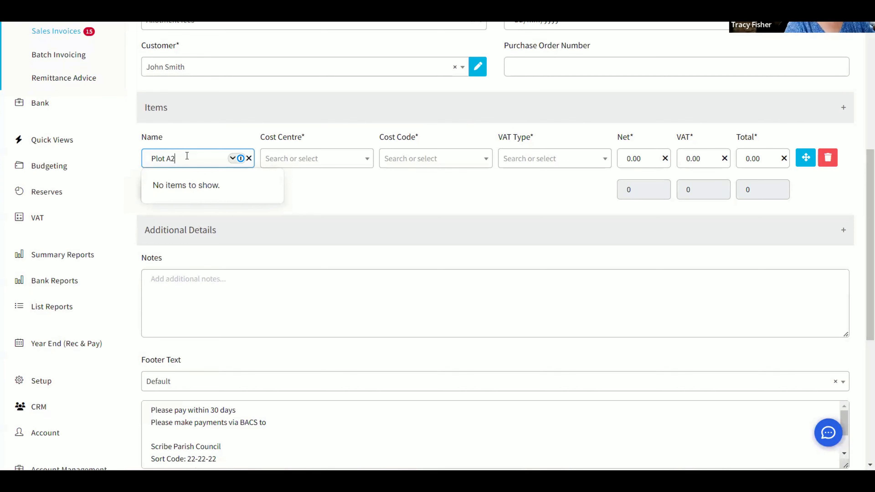
left_click(305, 168)
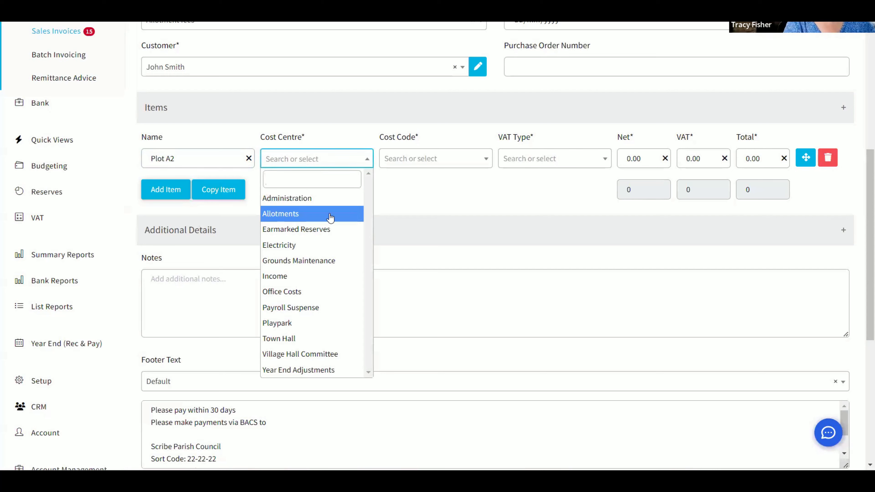
left_click(285, 279)
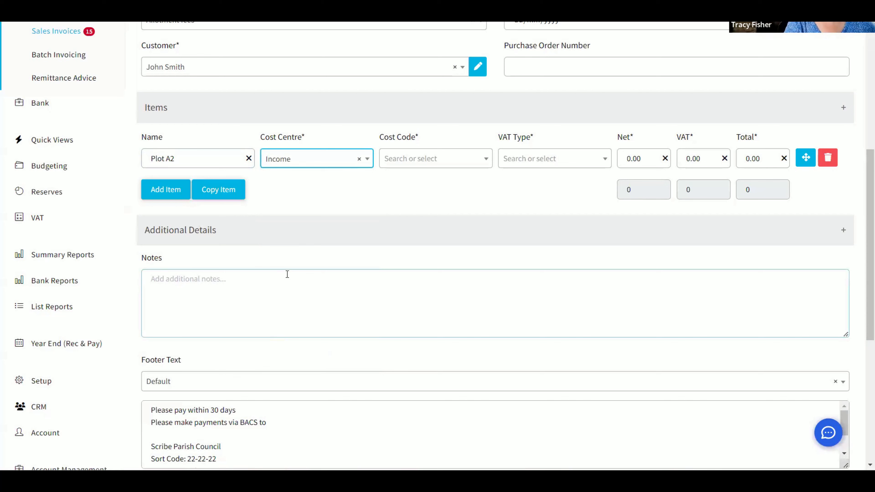
Set the Plot A2 item's cost code to Rental : 19 and VAT type to E: Exempt.
left_click(430, 161)
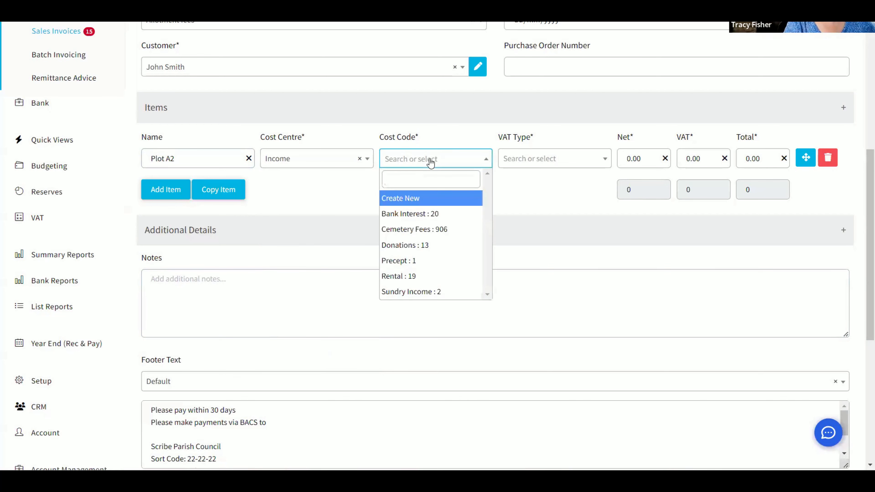
left_click(415, 284)
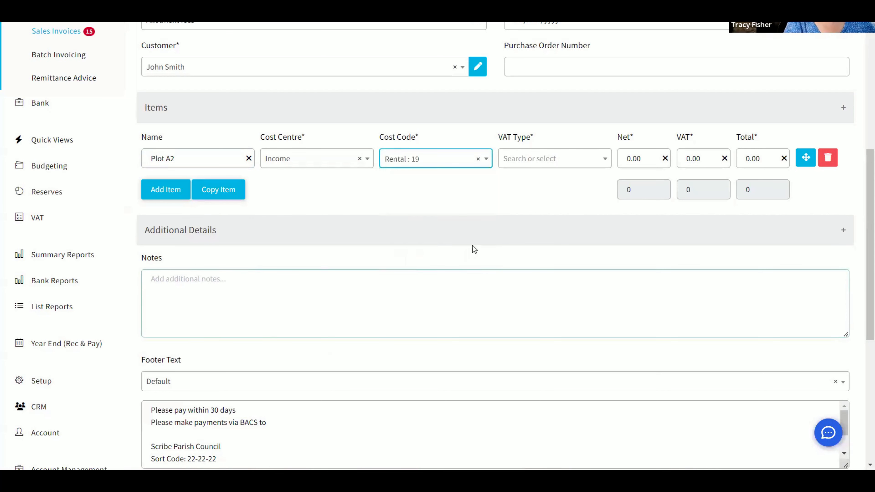
left_click(541, 159)
left_click(576, 191)
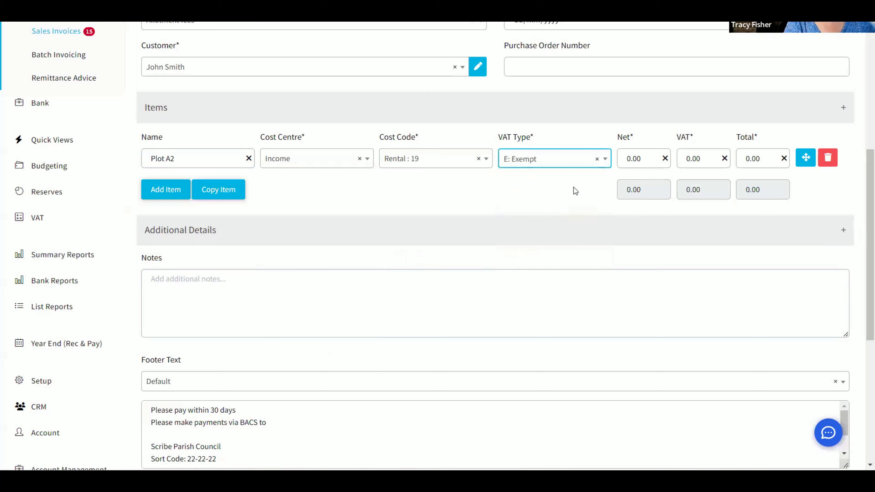
Enter a net amount of 20.00 for the Plot A2 item.
left_click(638, 158)
type("20")
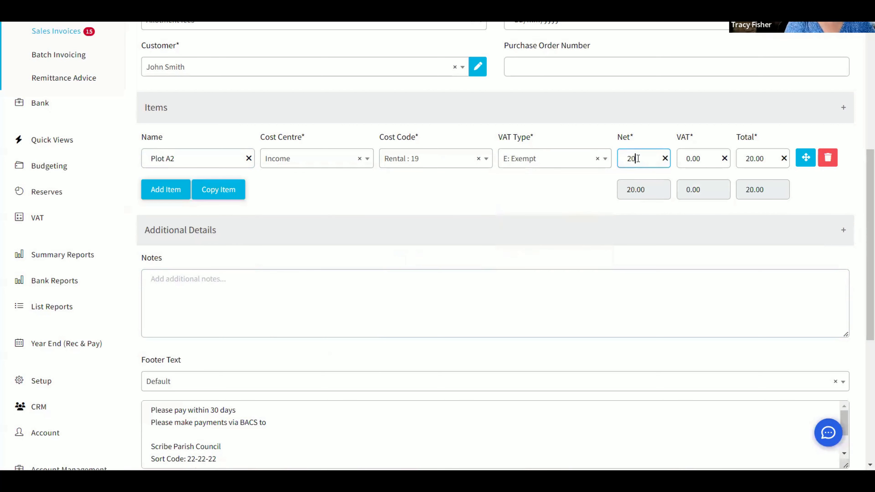
type(".00")
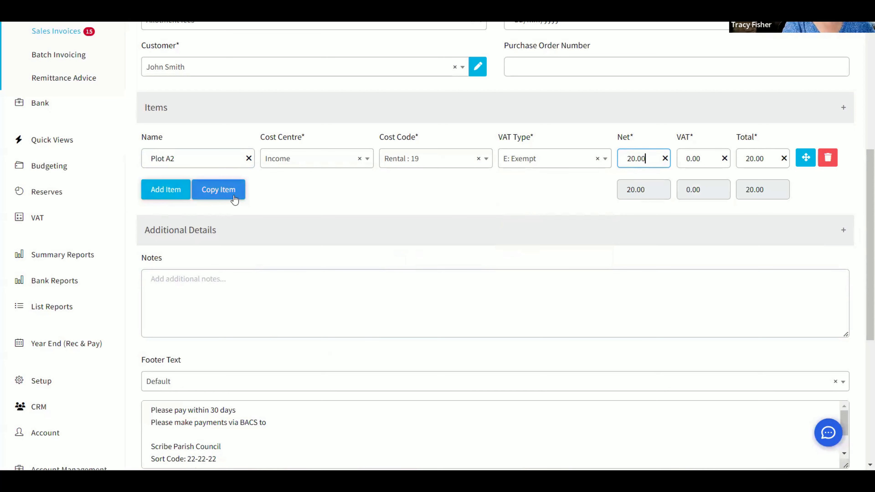
Add a second invoice item named Water.
left_click(168, 196)
left_click(170, 188)
type("W")
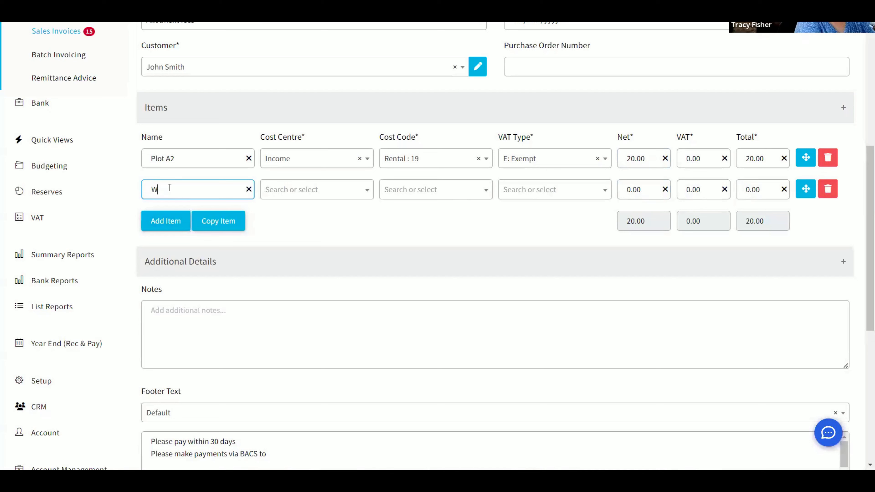
type("ater")
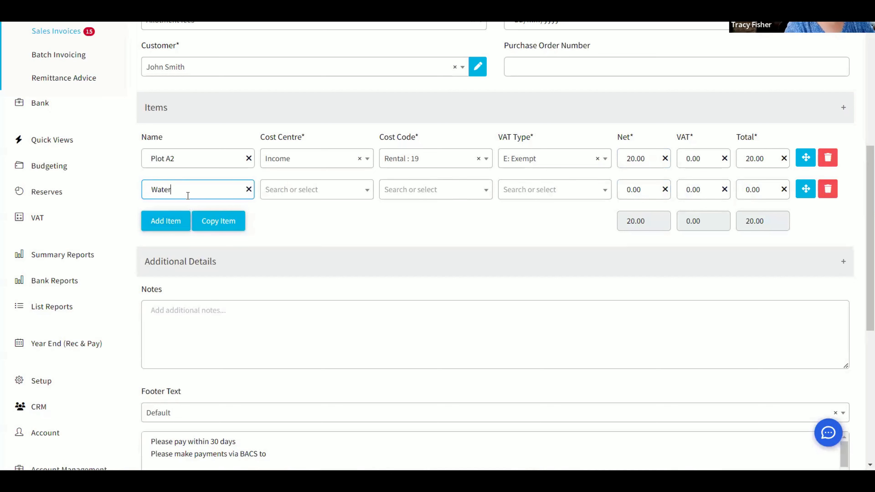
Assign the Water item the Allotments cost centre and the Water : 14 cost code.
left_click(316, 190)
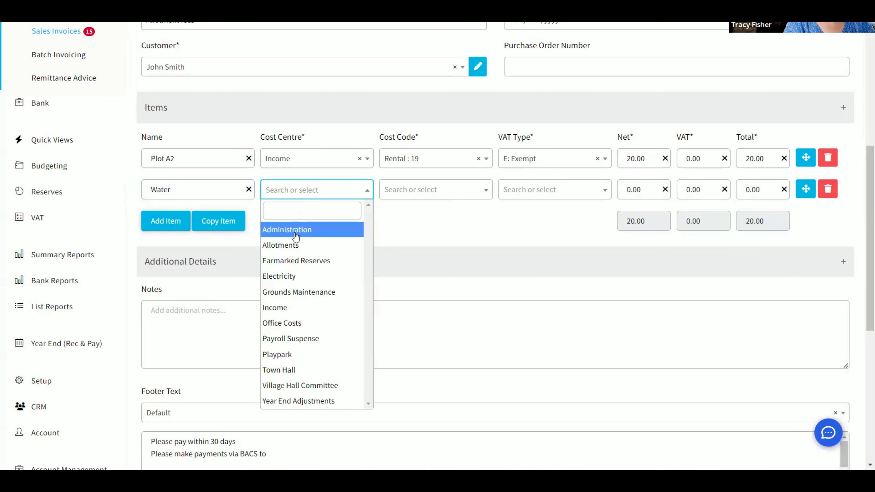
left_click(287, 245)
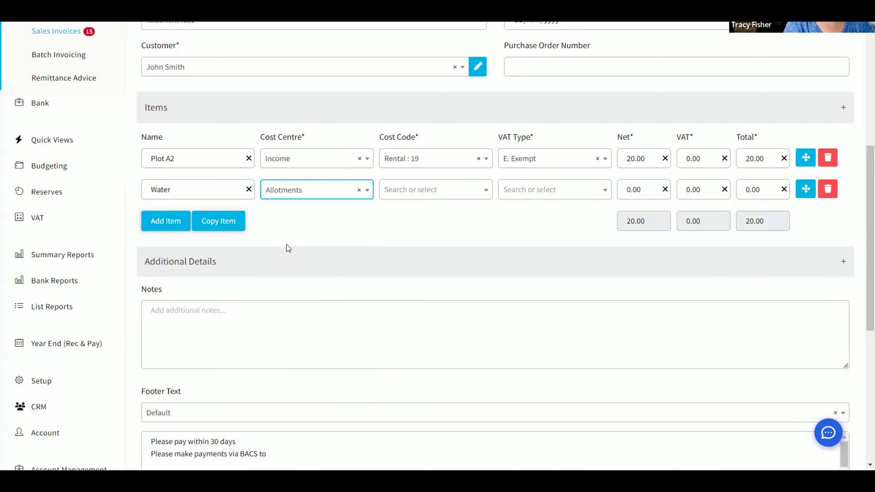
left_click(423, 191)
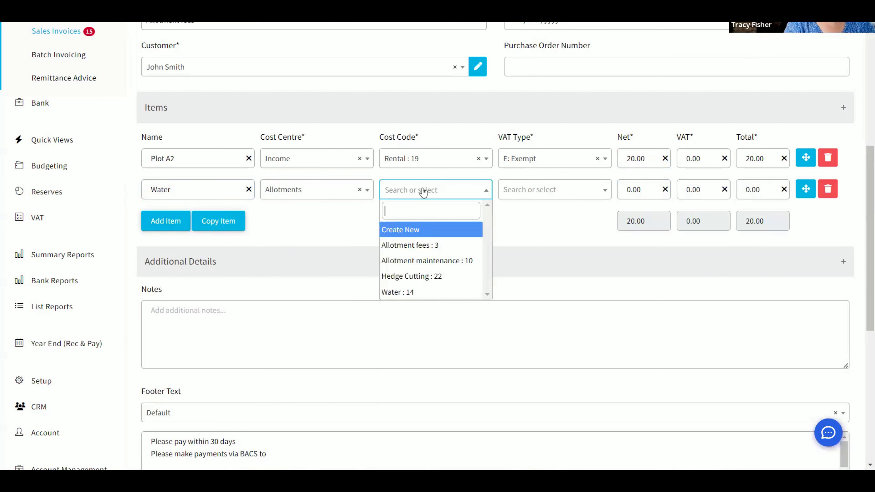
left_click(393, 293)
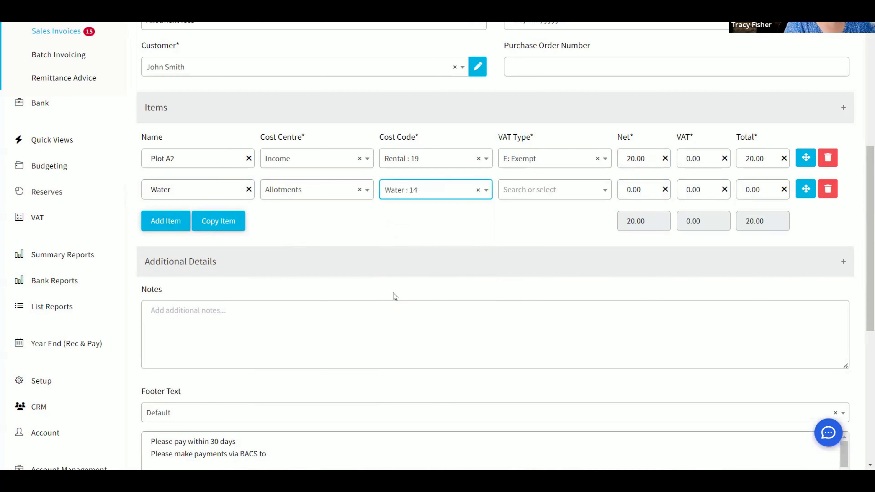
Set the Water item's VAT type to X: Outside scope and its net amount to 5.00.
left_click(517, 195)
left_click(522, 293)
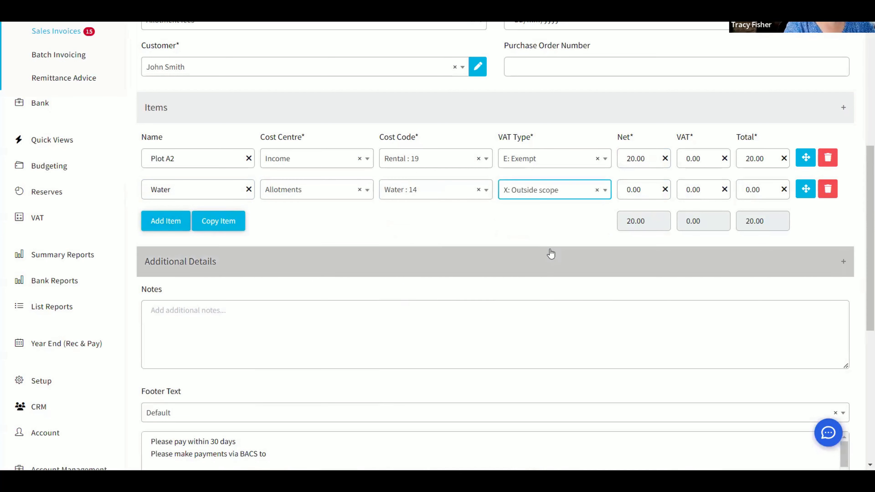
left_click(643, 188)
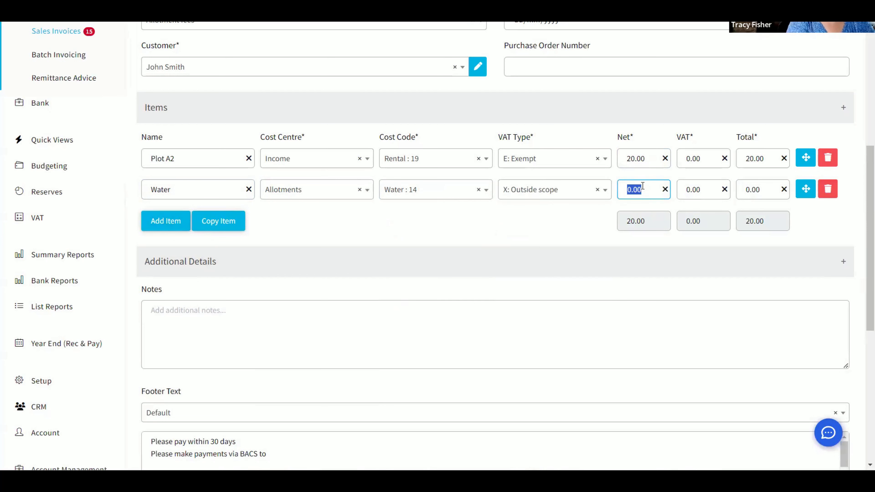
type("5.00")
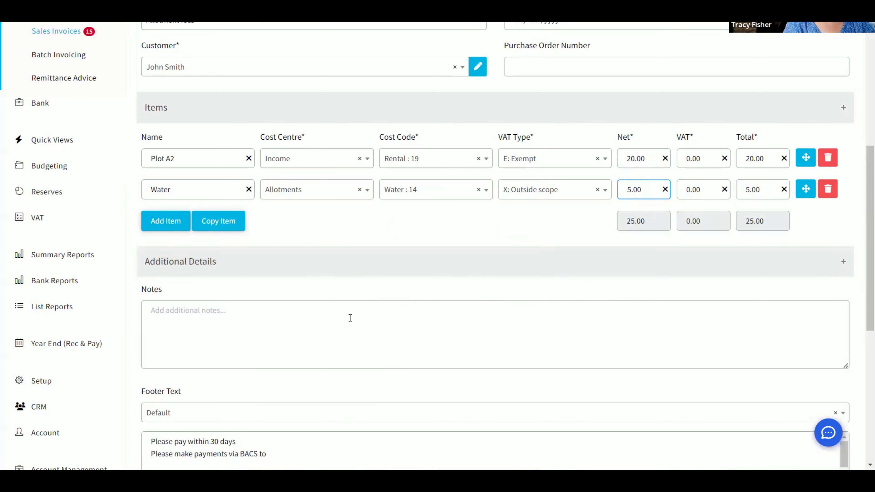
Choose the Allotment Invoices footer text for the invoice.
scroll(338, 300, "down", 5)
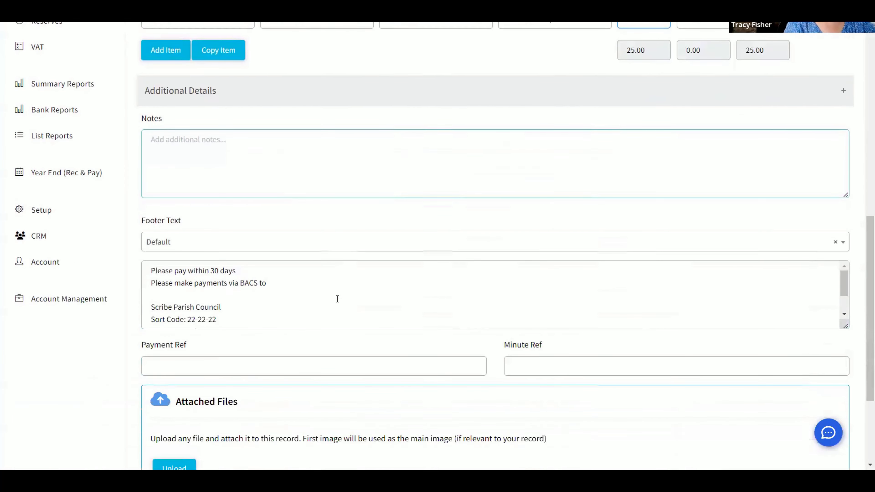
left_click(211, 245)
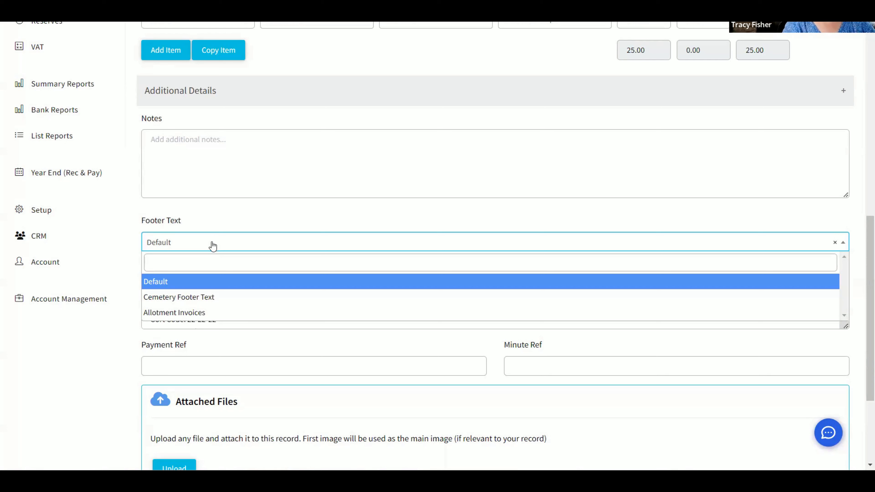
left_click(182, 312)
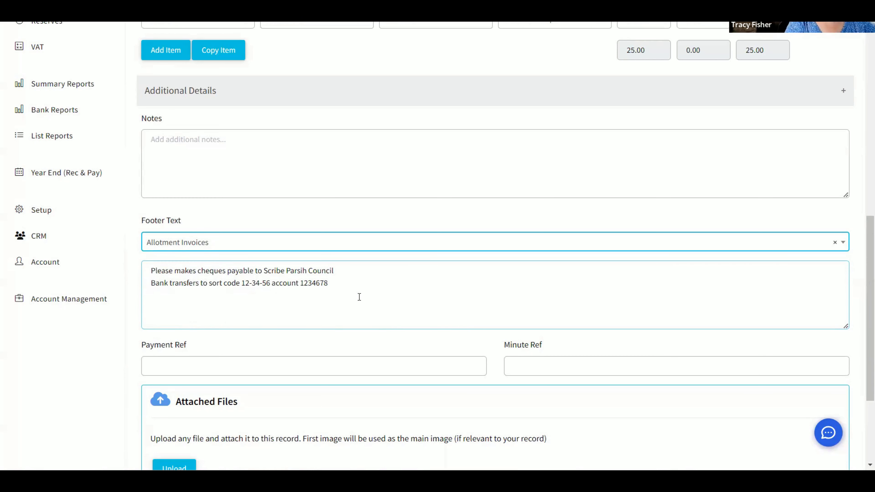
Save the new sales invoice.
scroll(359, 296, "down", 4)
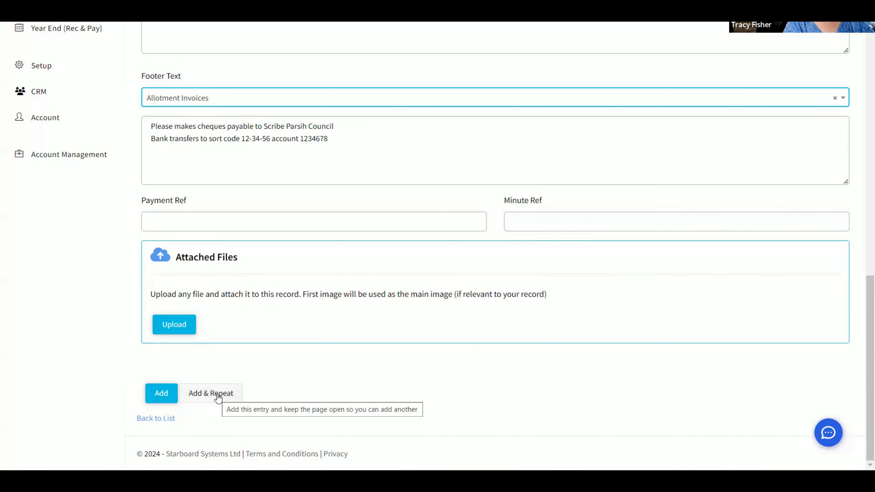
scroll(218, 397, "up", 10)
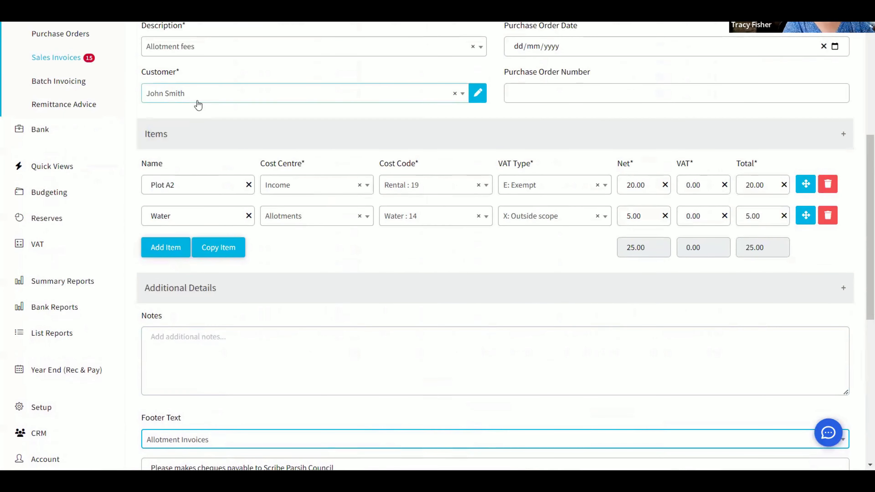
scroll(230, 280, "down", 10)
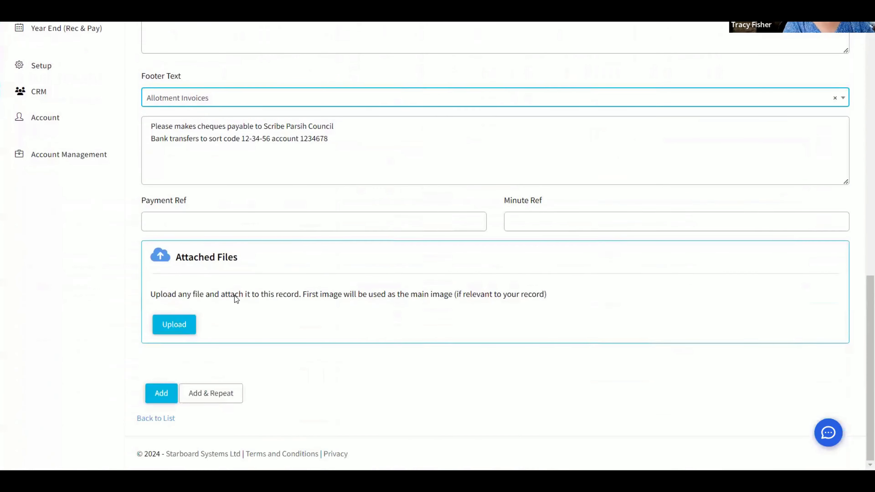
left_click(162, 393)
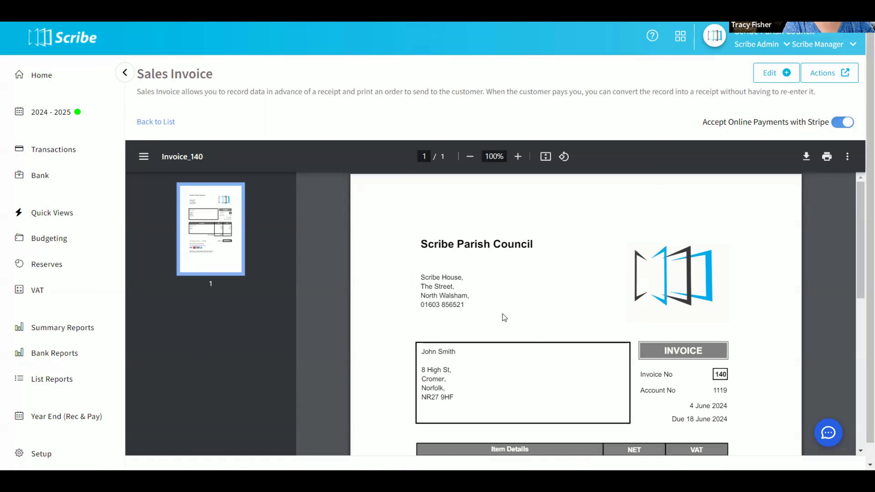
Review the generated invoice preview down to the payment details.
scroll(502, 314, "down", 3)
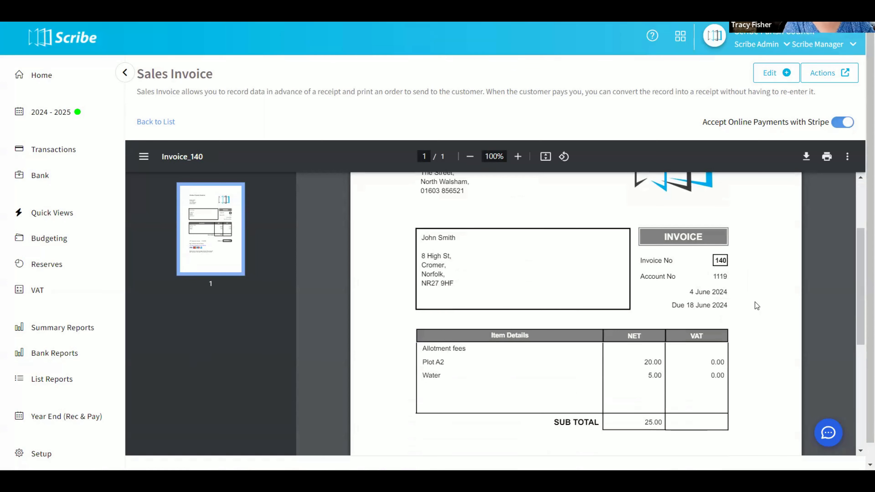
scroll(755, 302, "down", 3)
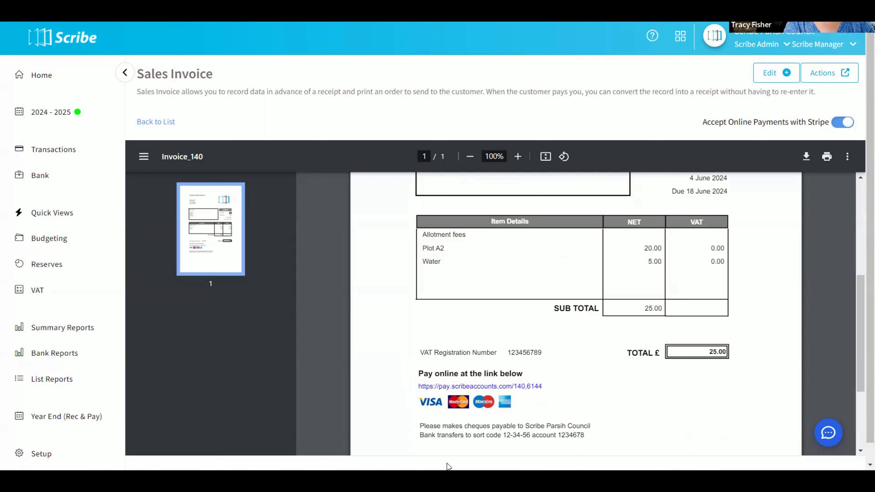
scroll(553, 366, "down", 2)
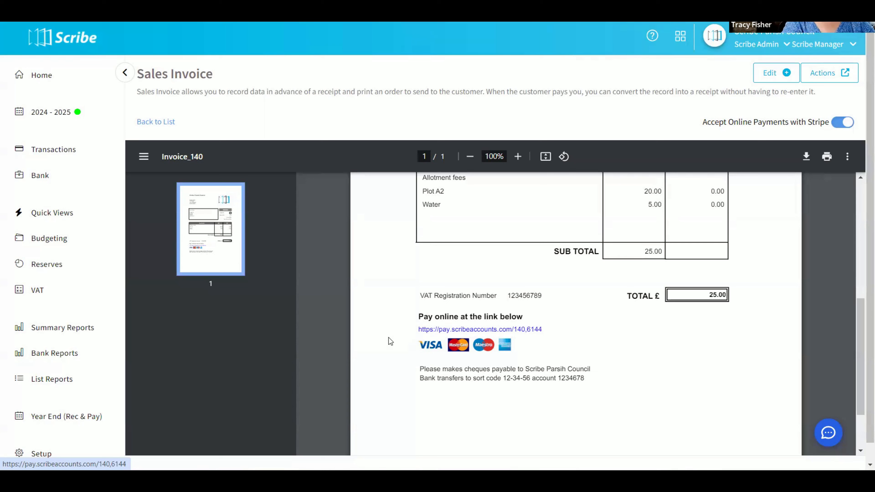
Turn off Accept Online Payments with Stripe for the invoice.
left_click(843, 129)
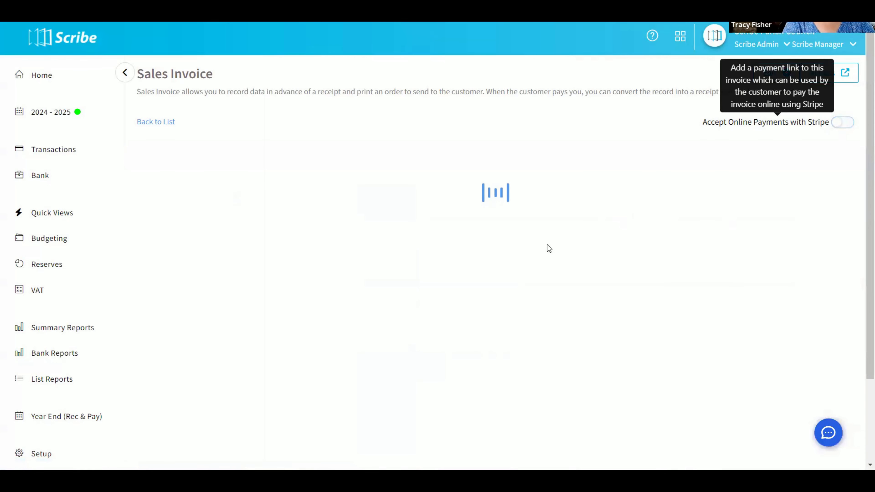
scroll(494, 257, "down", 5)
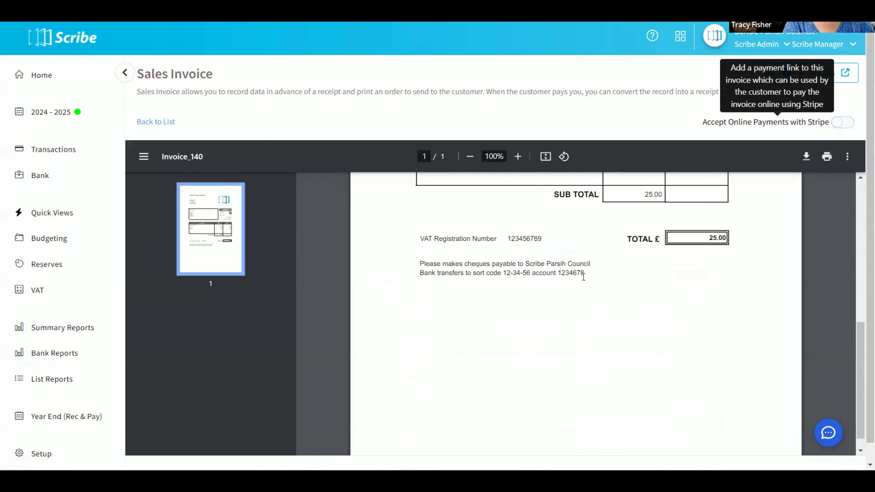
scroll(583, 277, "up", 10)
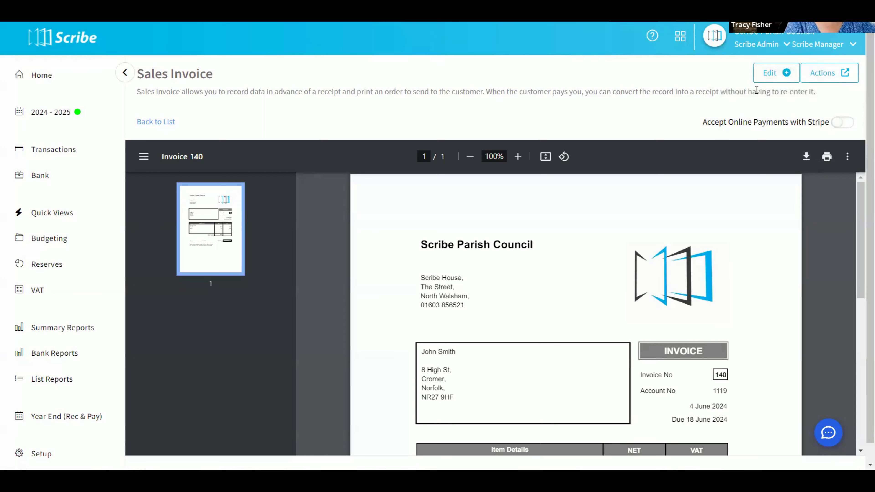
Create a share link for the invoice.
left_click(828, 78)
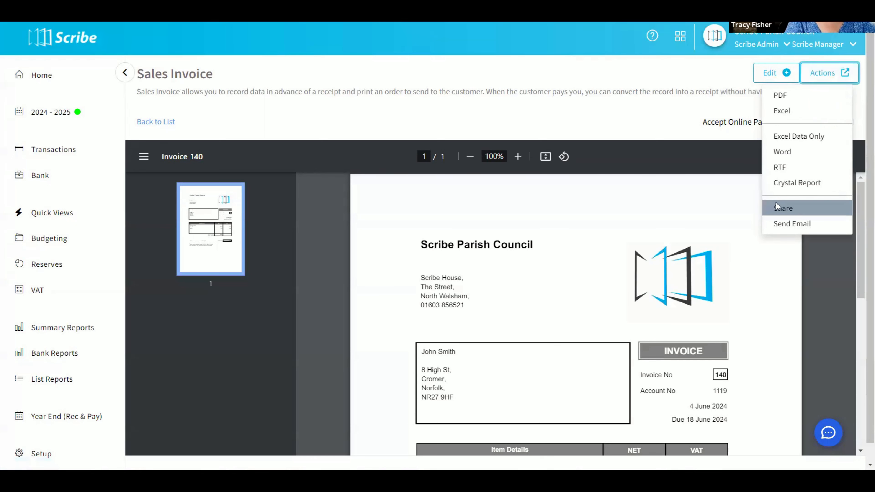
left_click(792, 209)
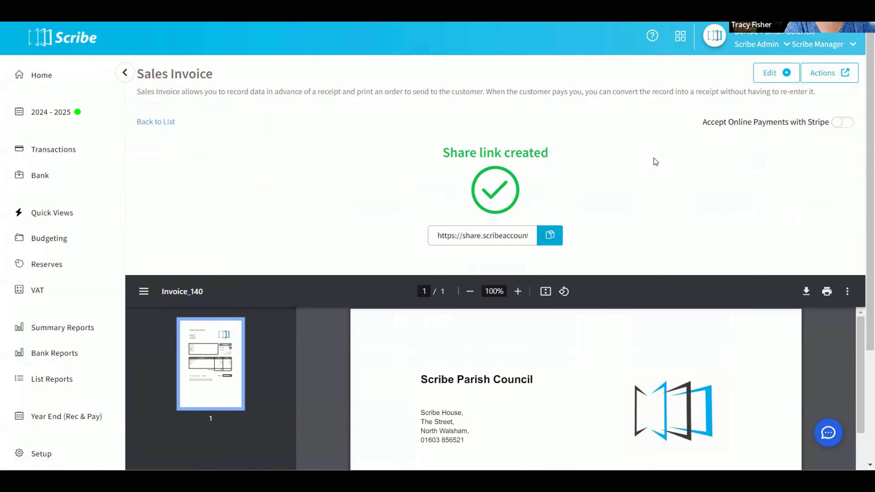
Open the invoice's export and sharing options.
left_click(830, 83)
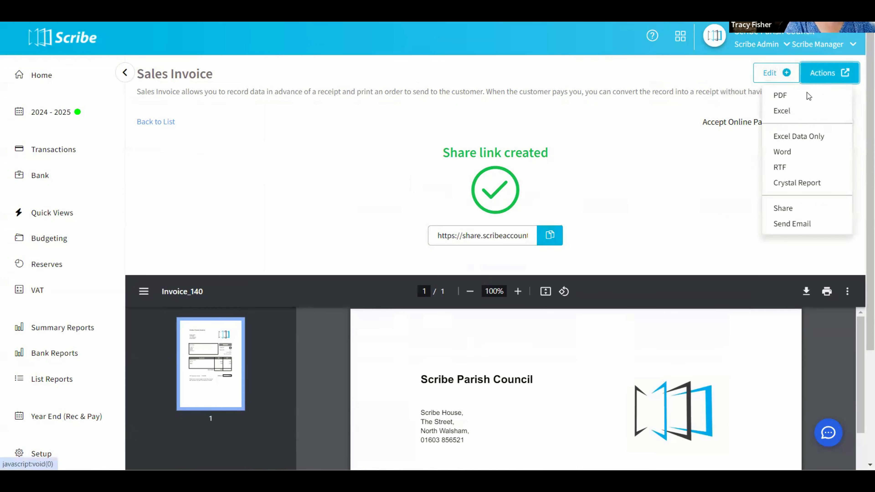